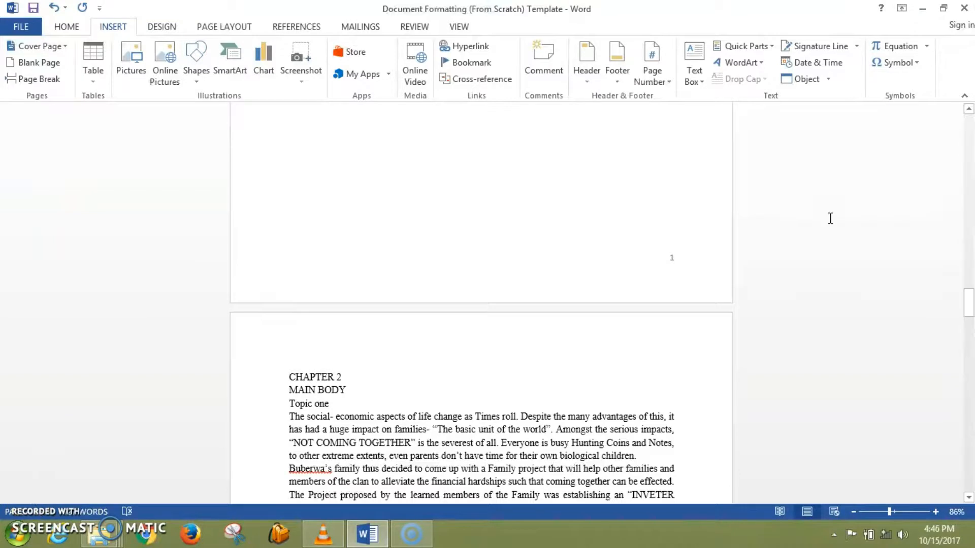
# - Insert a blank page before the Table of Contents heading so that it starts on a new page after the Abstract
pyautogui.moveTo(970, 303); pyautogui.dragTo(942, 222)
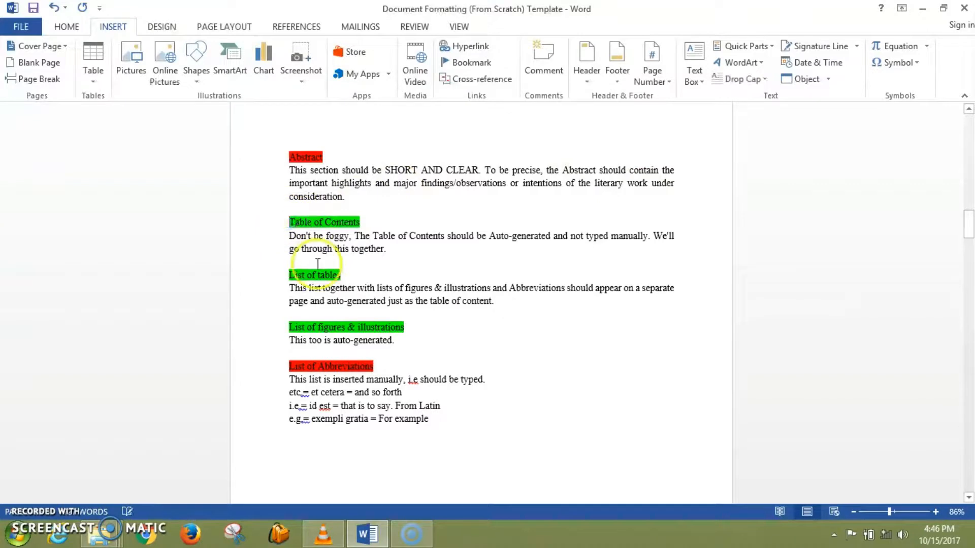
pyautogui.click(36, 62)
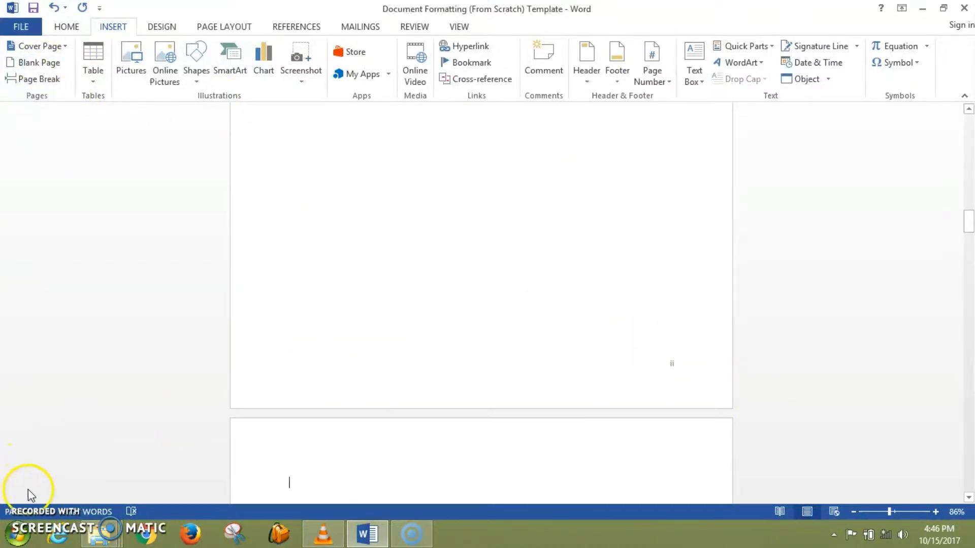
pyautogui.scroll(-3, 578, 322)
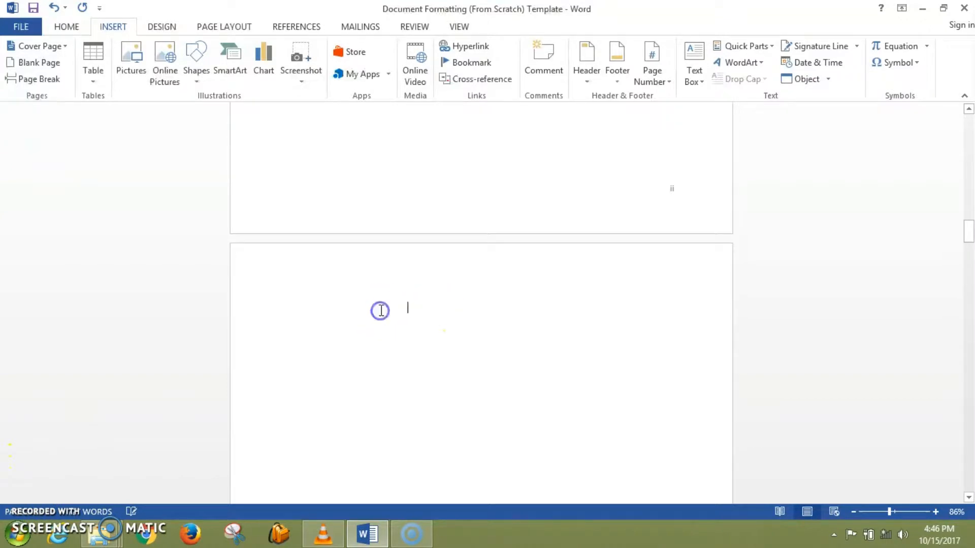
pyautogui.moveTo(971, 248)
pyautogui.mouseDown()
pyautogui.moveTo(968, 276)
pyautogui.moveTo(957, 245)
pyautogui.mouseUp()
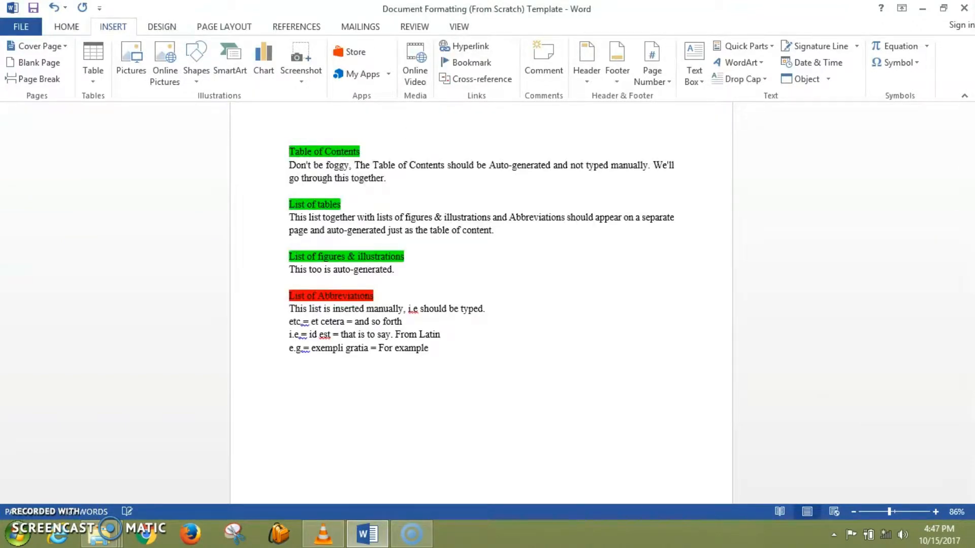
# - Move the lists of tables and figures and the List of Abbreviations onto separate new pages, removing the surplus blank pages
pyautogui.scroll(-1, 481, 241)
pyautogui.moveTo(970, 259); pyautogui.dragTo(965, 297)
pyautogui.click(37, 65)
pyautogui.click(37, 64)
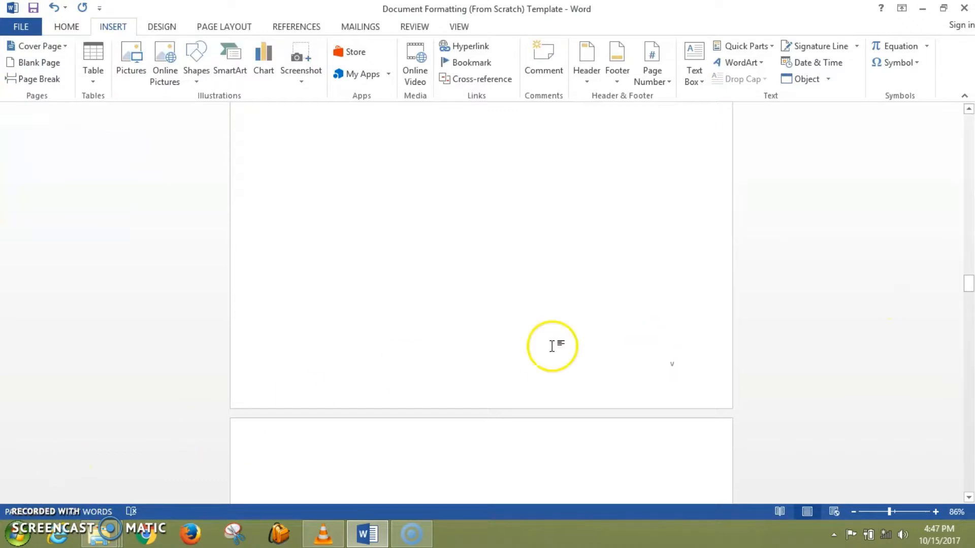
pyautogui.hotkey('ctrl', 'z')
pyautogui.moveTo(968, 232)
pyautogui.mouseDown()
pyautogui.moveTo(965, 258)
pyautogui.moveTo(965, 235)
pyautogui.mouseUp()
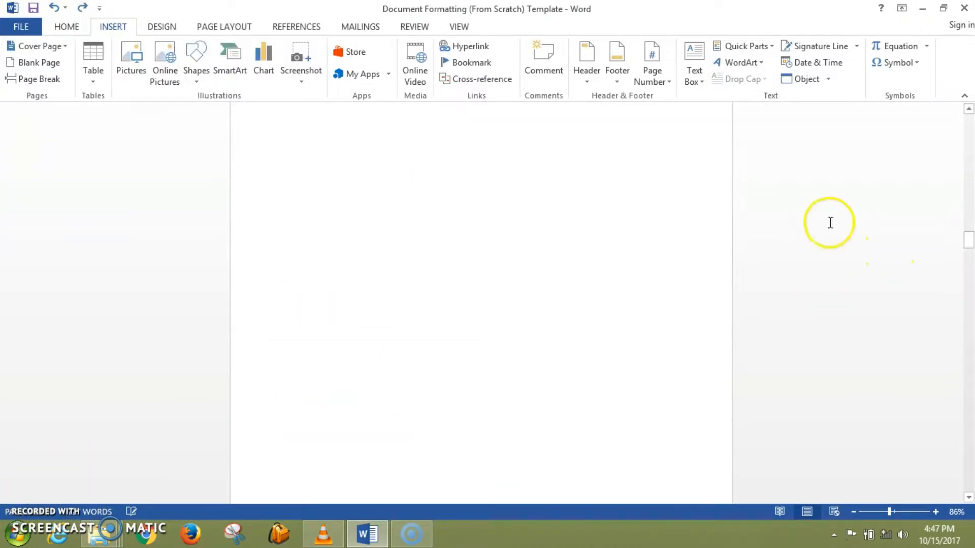
pyautogui.click(967, 109)
pyautogui.click(967, 109)
pyautogui.moveTo(291, 203); pyautogui.dragTo(479, 319)
pyautogui.press('Delete')
pyautogui.moveTo(969, 249)
pyautogui.mouseDown()
pyautogui.moveTo(964, 284)
pyautogui.moveTo(968, 272)
pyautogui.mouseUp()
pyautogui.click(349, 369)
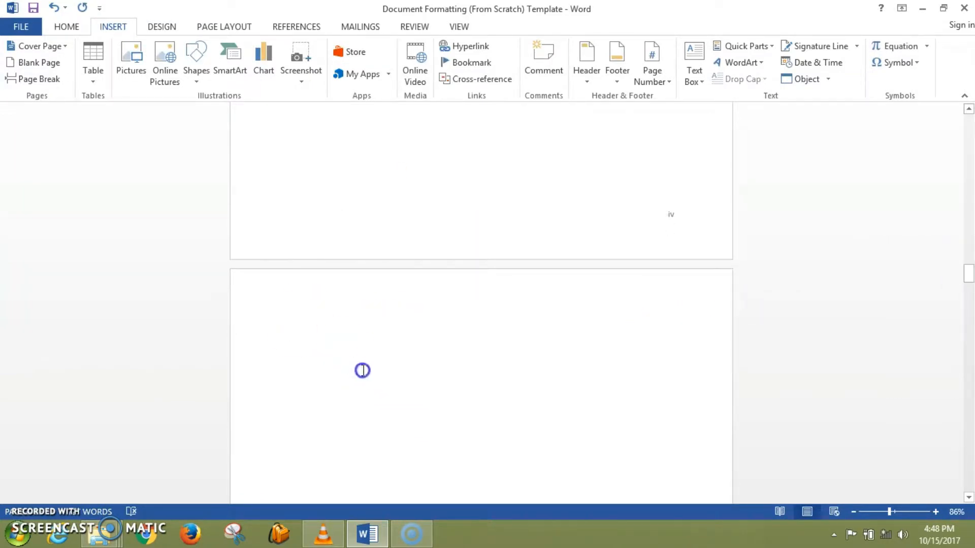
# - Review the separated front-matter pages from the cover page on at 10% zoom, and set the zoom to 73%
pyautogui.scroll(5, 359, 418)
pyautogui.moveTo(967, 298); pyautogui.dragTo(968, 172)
pyautogui.click(740, 296)
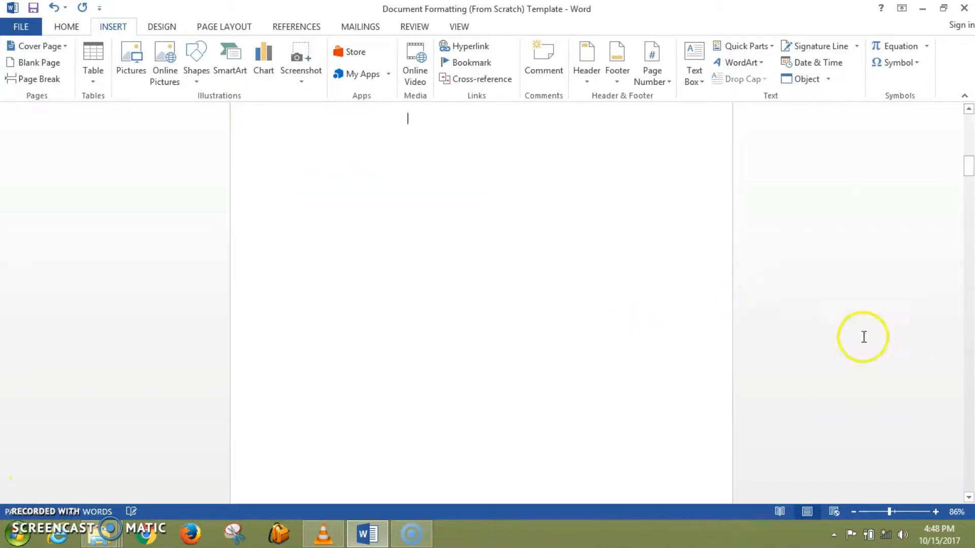
pyautogui.click(853, 511)
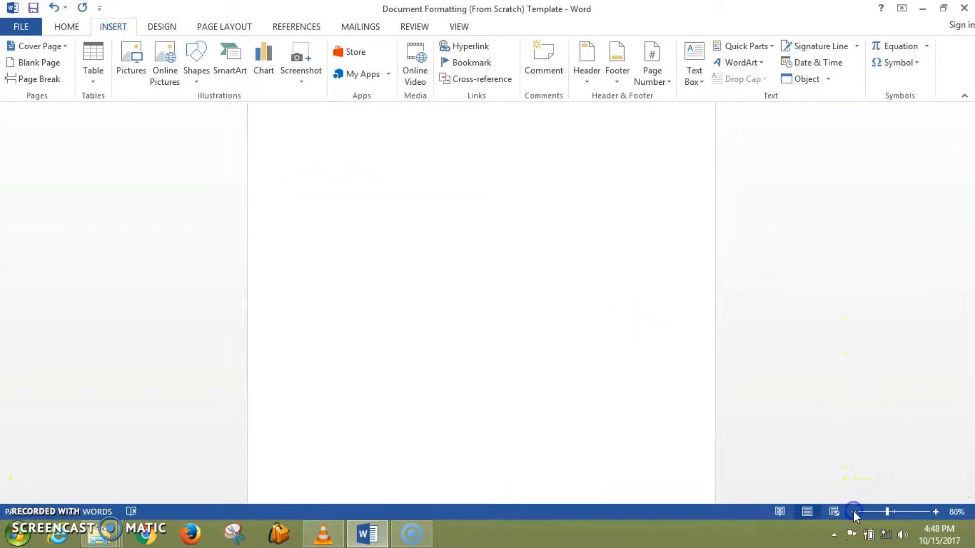
pyautogui.click(853, 511)
pyautogui.click(853, 511)
pyautogui.click(853, 510)
pyautogui.click(853, 511)
pyautogui.click(853, 510)
pyautogui.click(852, 510)
pyautogui.click(852, 511)
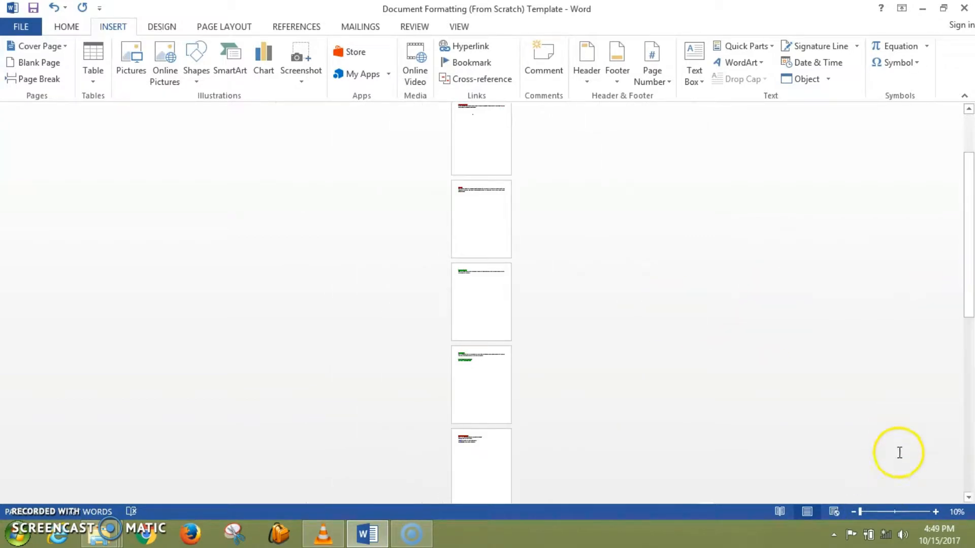
pyautogui.moveTo(968, 255); pyautogui.dragTo(935, 196)
pyautogui.click(885, 512)
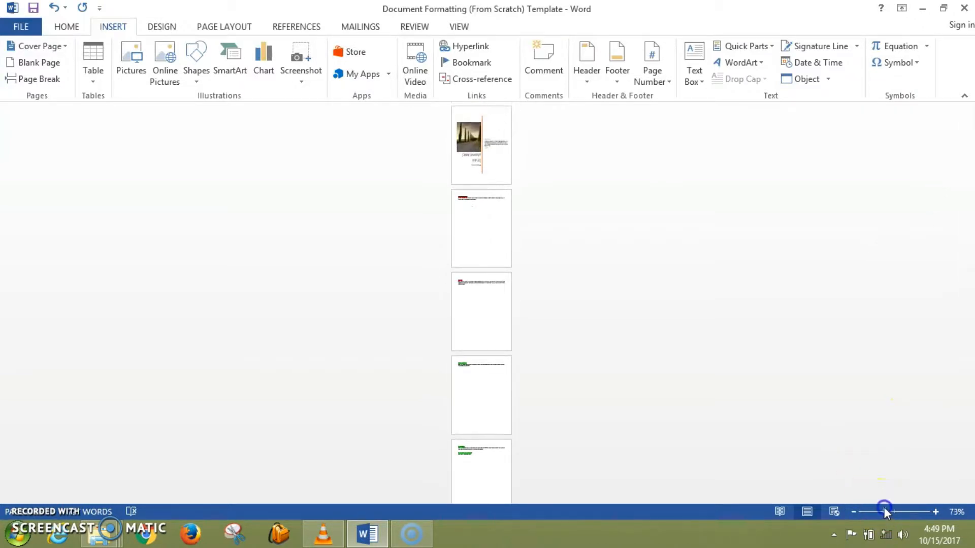
# - Insert a blank page before the References heading to start that section on a new page
pyautogui.moveTo(969, 170); pyautogui.dragTo(969, 376)
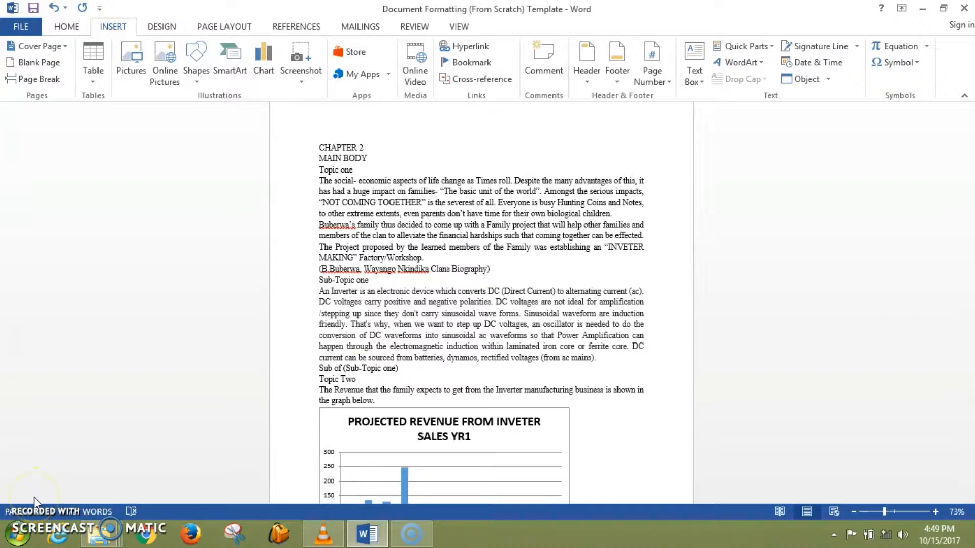
pyautogui.scroll(-10, 34, 497)
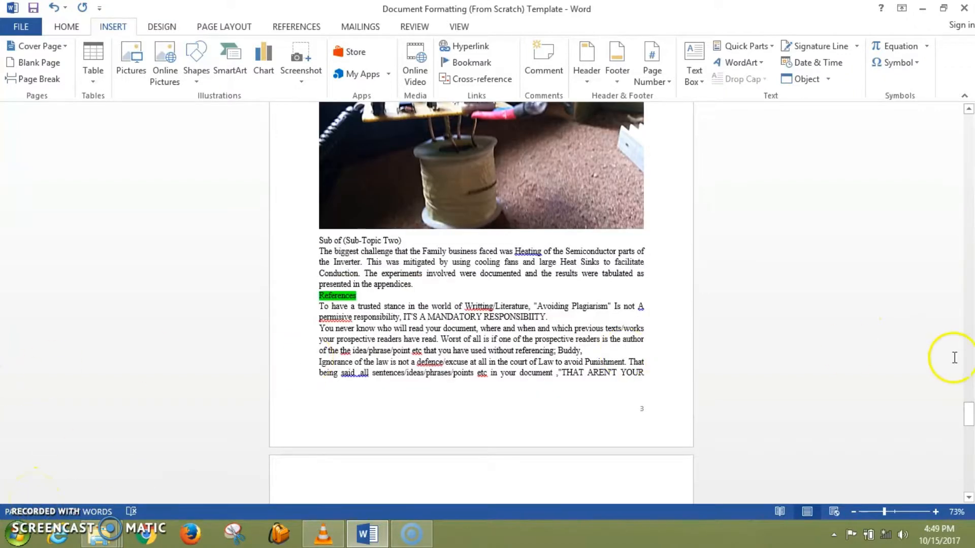
pyautogui.moveTo(969, 420); pyautogui.dragTo(924, 413)
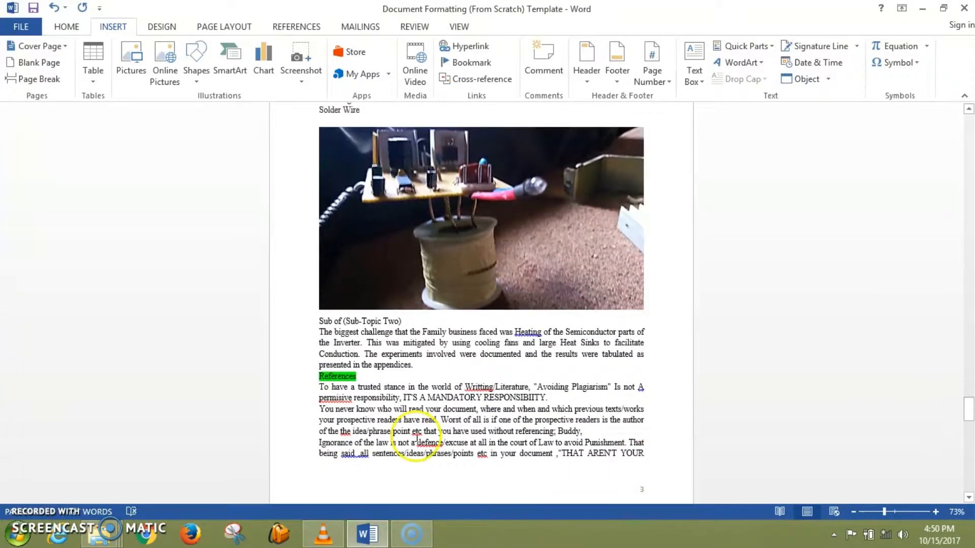
pyautogui.moveTo(299, 366); pyautogui.dragTo(343, 419)
pyautogui.click(308, 363)
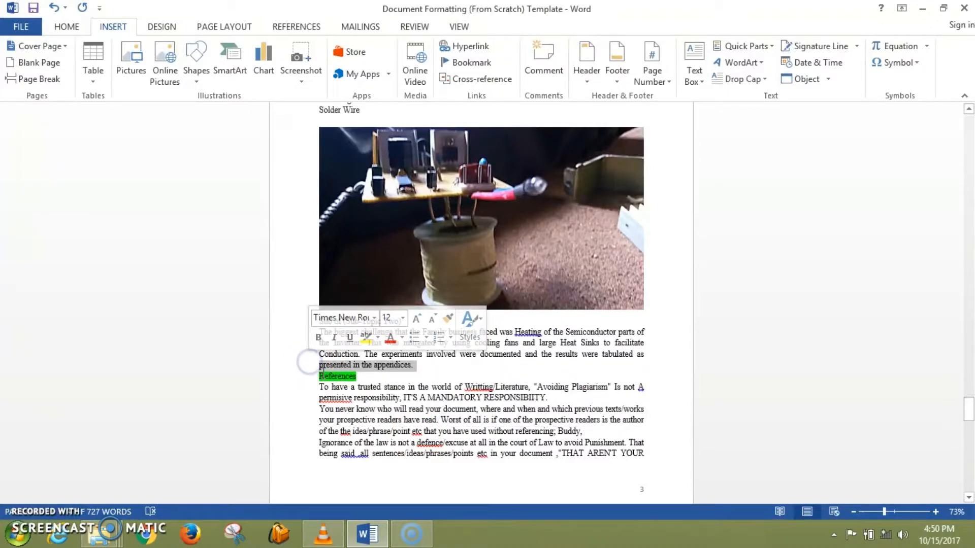
pyautogui.click(323, 378)
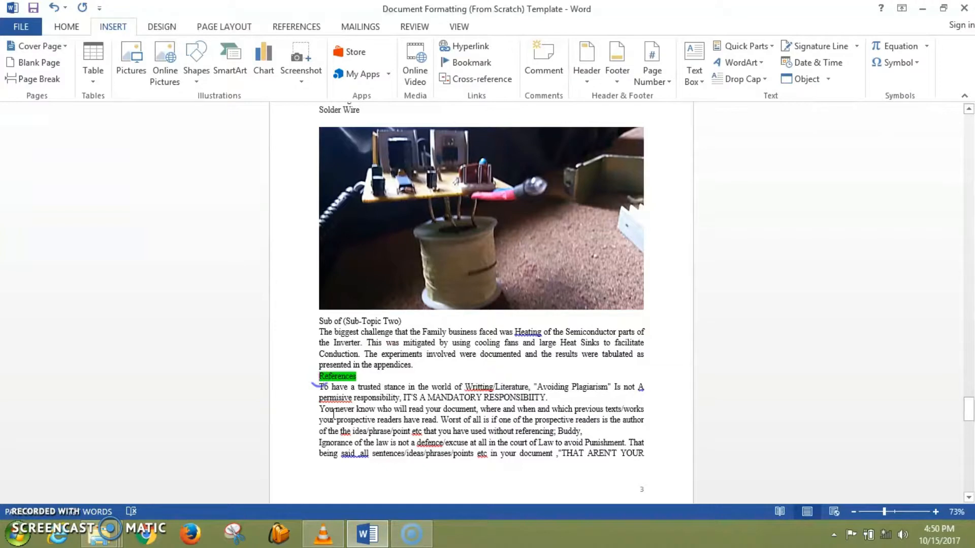
pyautogui.click(45, 66)
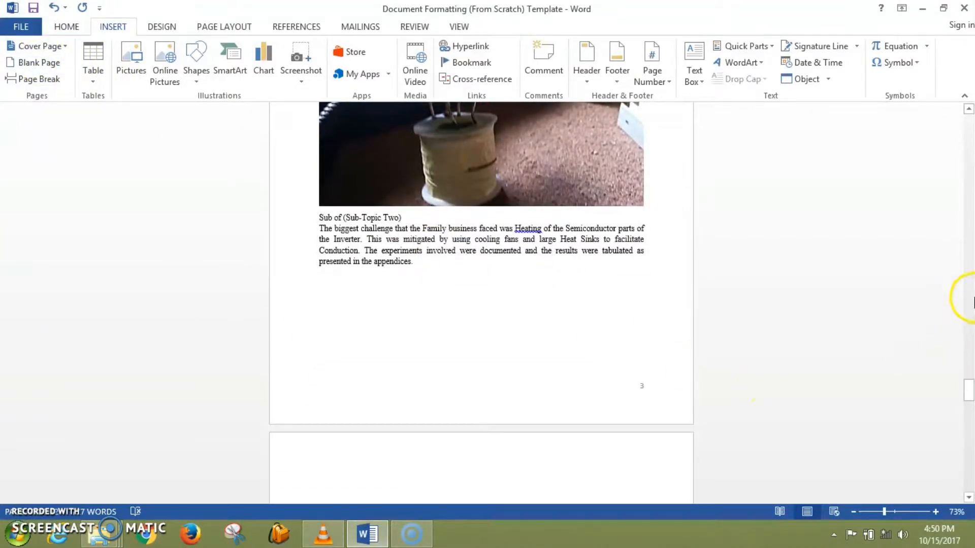
# - Start the Appendices section on a new page with a blank page before its heading, removing the surplus empty page
pyautogui.moveTo(969, 394); pyautogui.dragTo(968, 405)
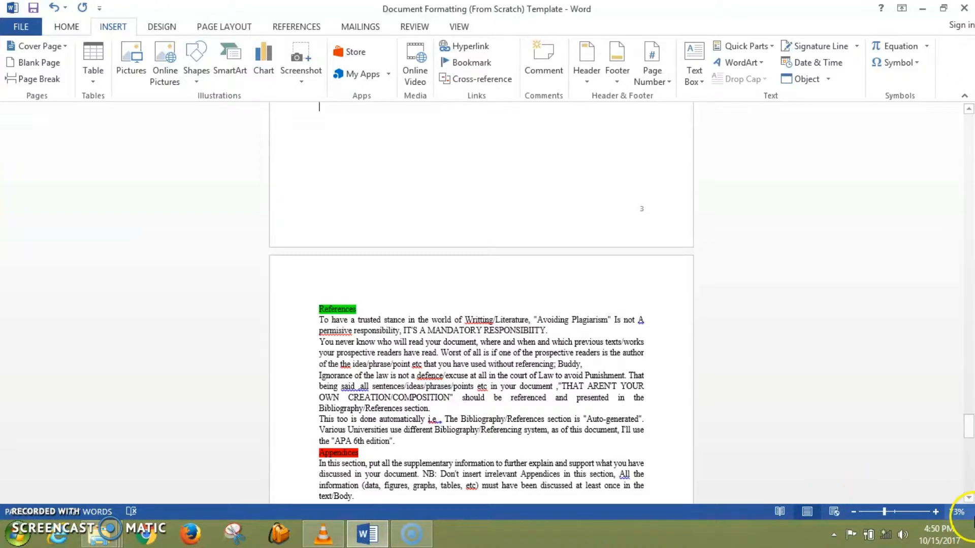
pyautogui.moveTo(968, 424); pyautogui.dragTo(969, 431)
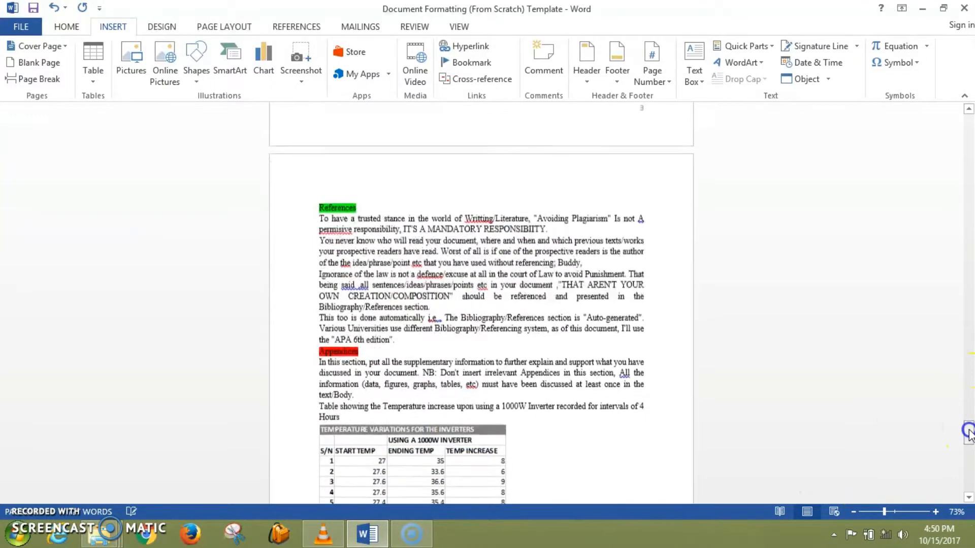
pyautogui.click(285, 350)
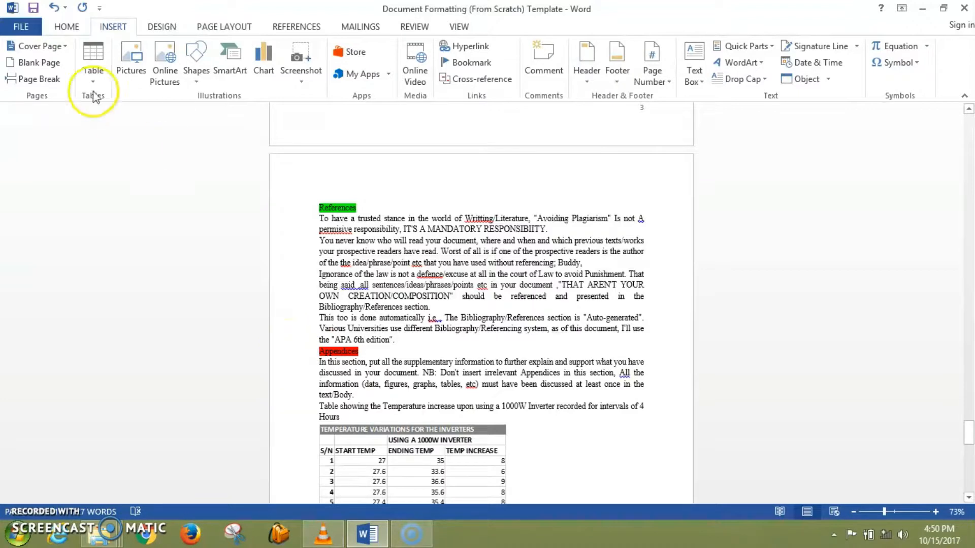
pyautogui.click(35, 62)
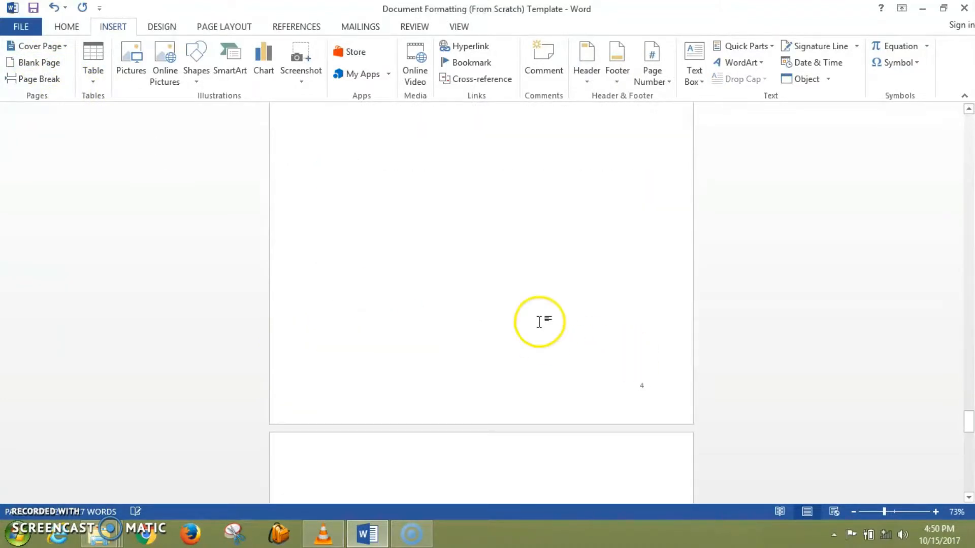
pyautogui.moveTo(970, 424); pyautogui.dragTo(968, 434)
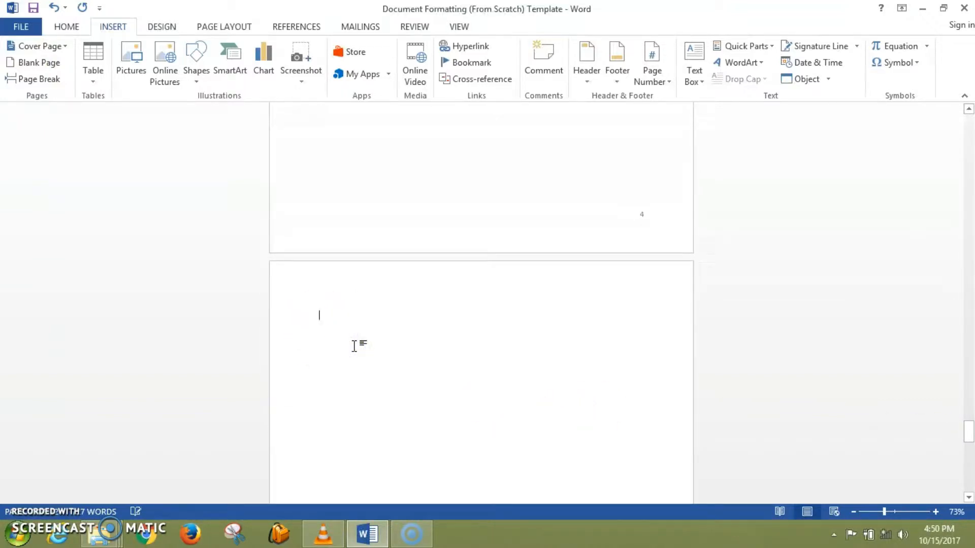
pyautogui.press('BackSpace')
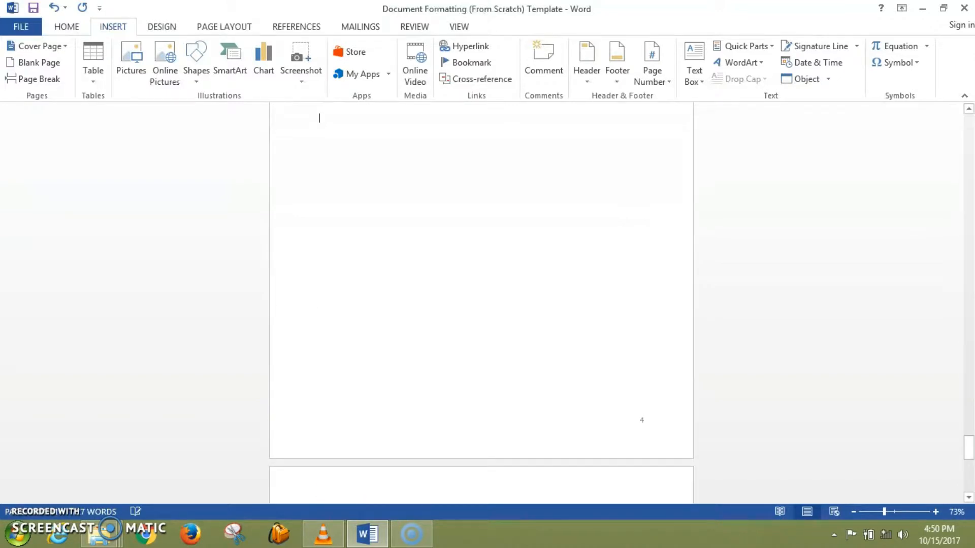
# - Add the caption "Figure 1: Projected Revenue From Inveter Sales" below the revenue chart under Topic Two
pyautogui.moveTo(966, 440); pyautogui.dragTo(916, 409)
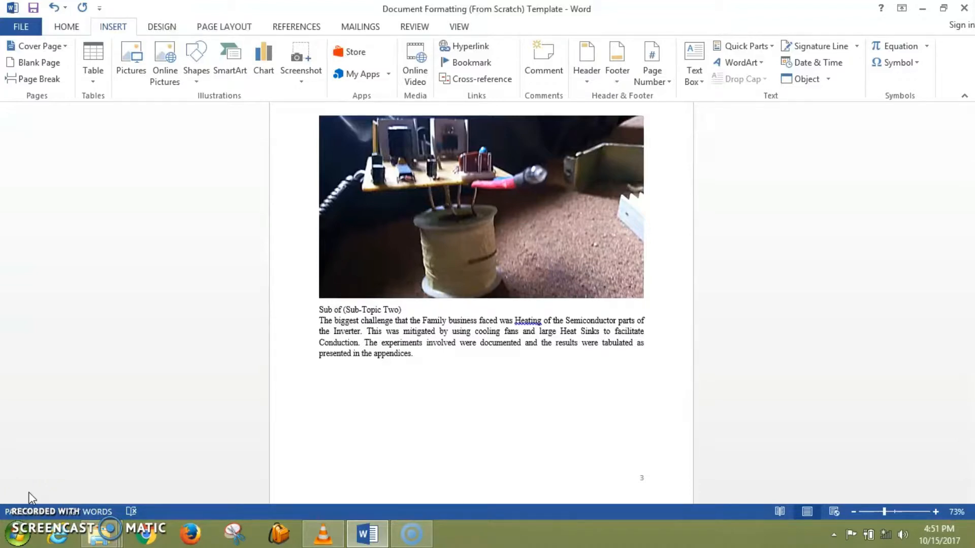
pyautogui.scroll(20, 28, 491)
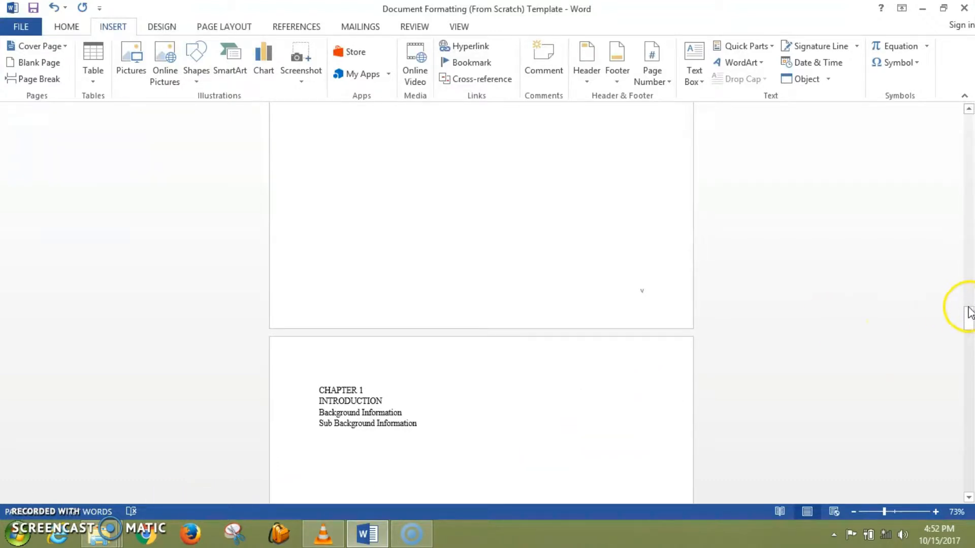
pyautogui.moveTo(970, 317); pyautogui.dragTo(966, 380)
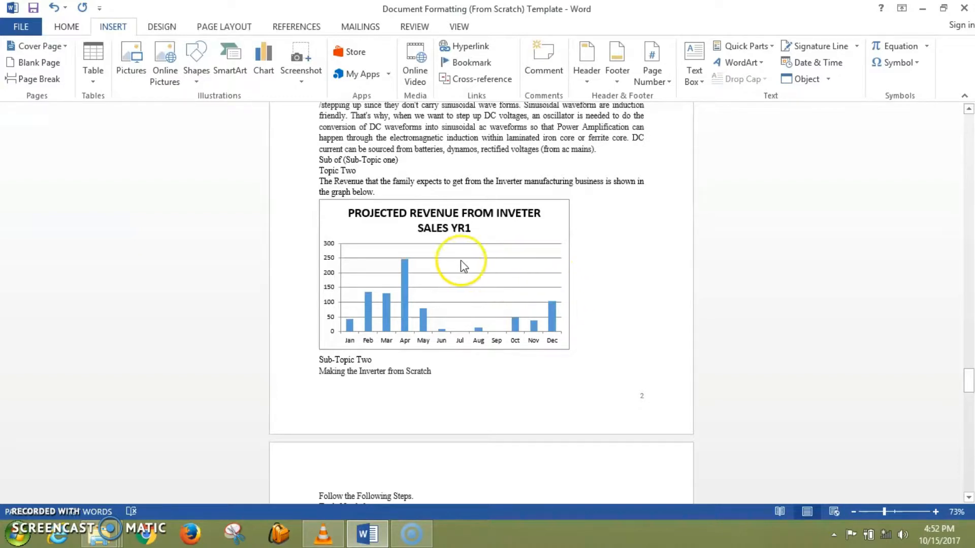
pyautogui.click(423, 262)
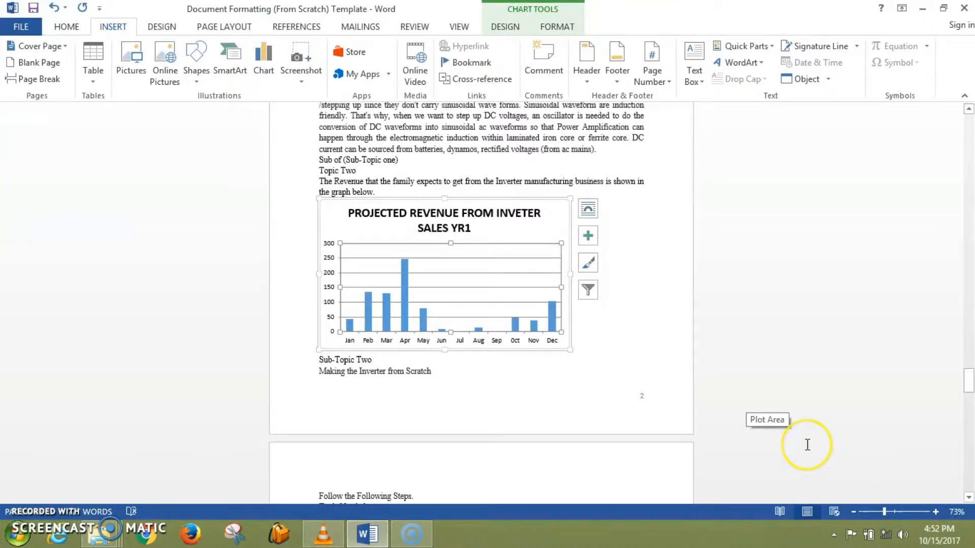
pyautogui.click(282, 28)
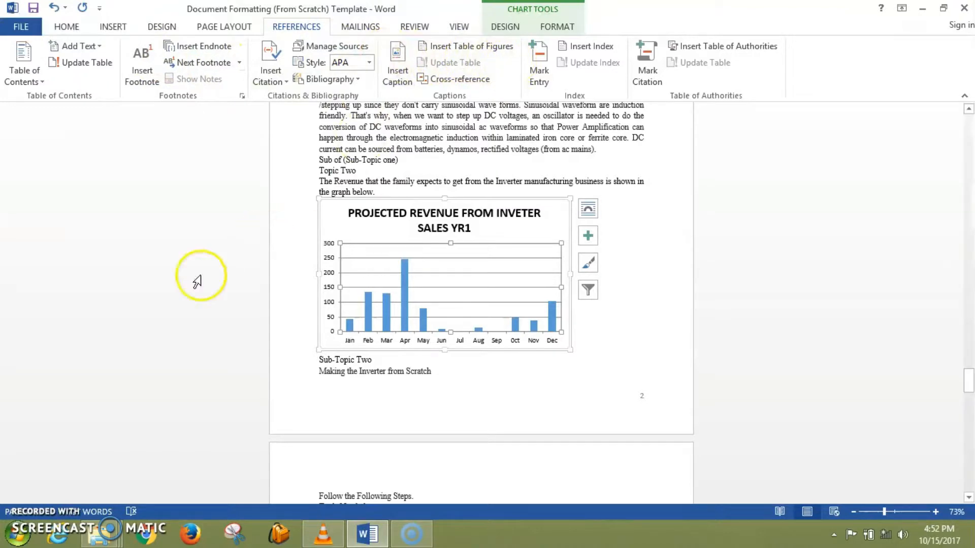
pyautogui.click(396, 71)
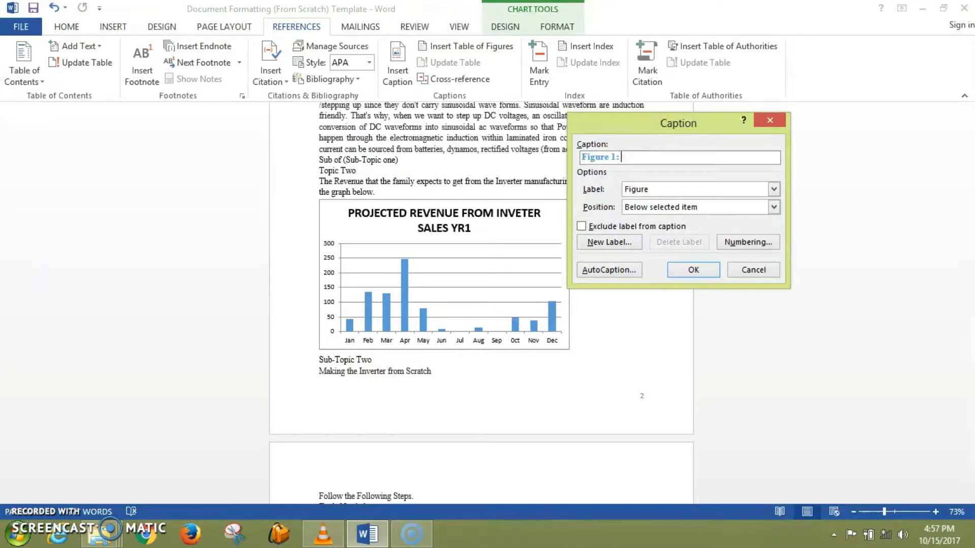
pyautogui.write('Projected Revenue From Inveter Sales')
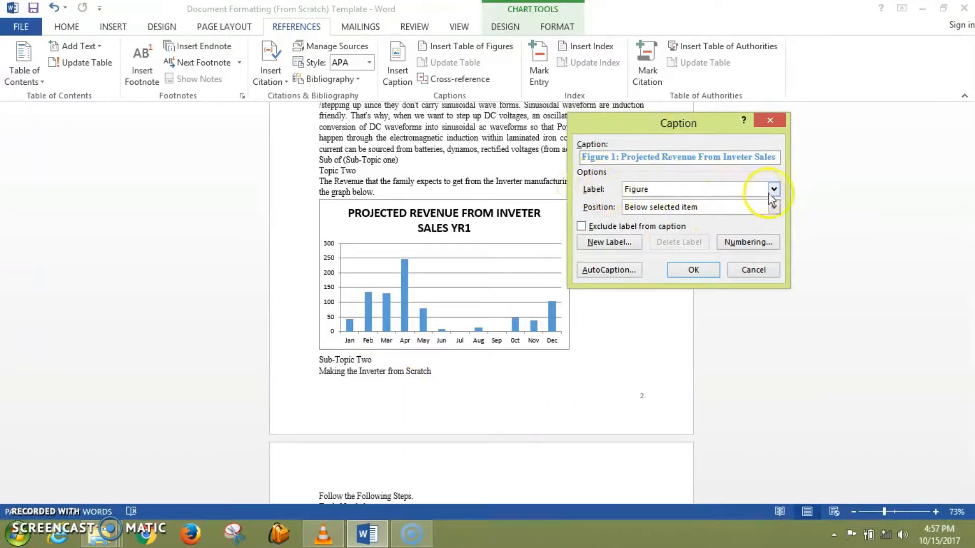
pyautogui.click(685, 270)
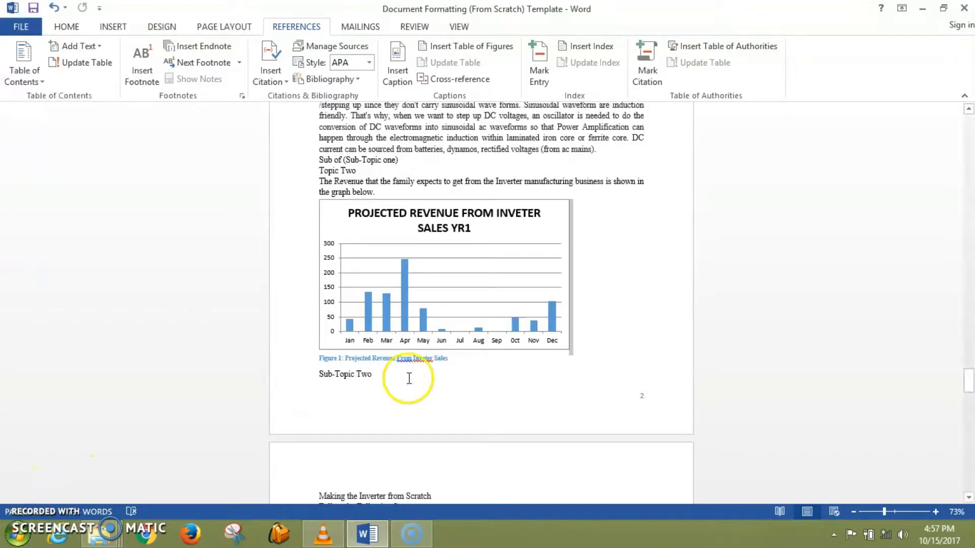
# - Add the caption "Figure 2: Model Of the Inveter" below the inverter photo that follows the list of tools needed
pyautogui.moveTo(969, 381); pyautogui.dragTo(970, 406)
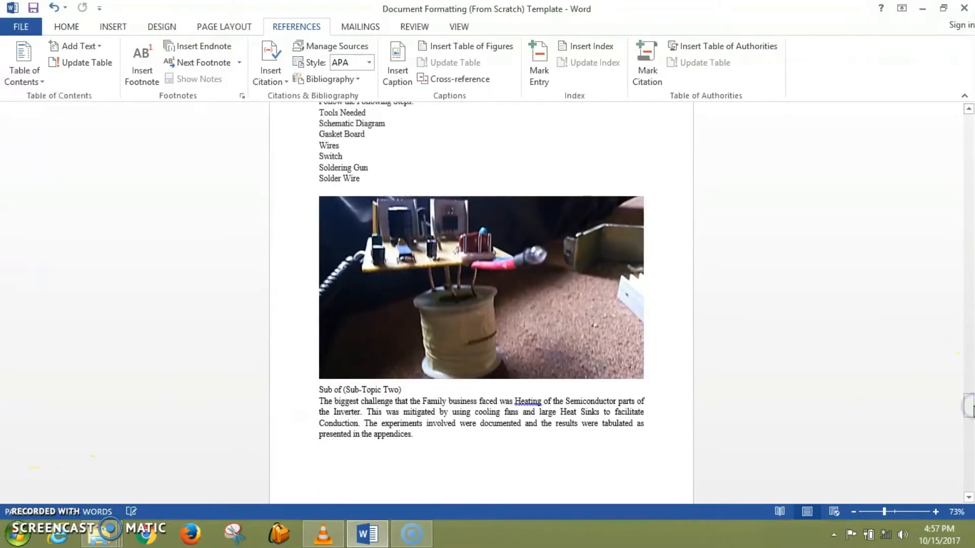
pyautogui.click(507, 315)
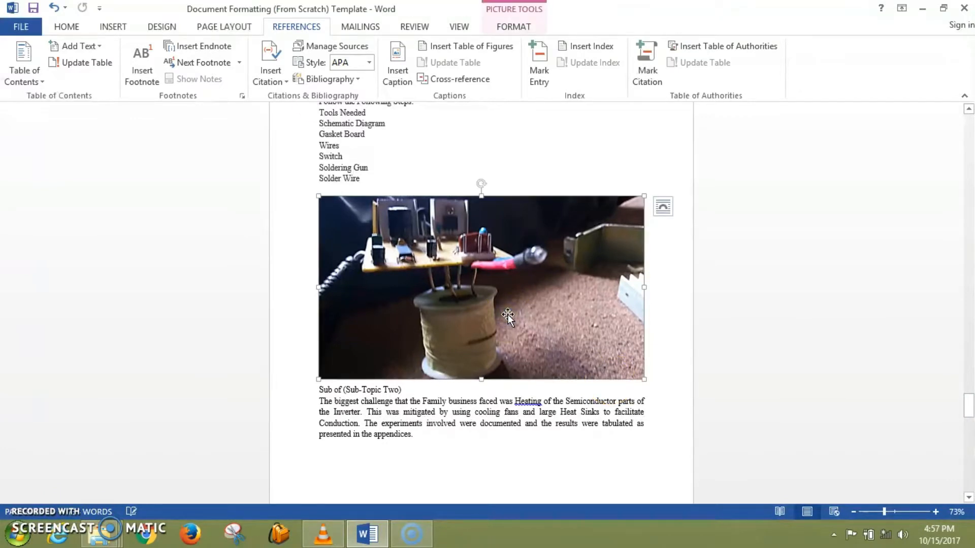
pyautogui.click(228, 27)
pyautogui.click(280, 28)
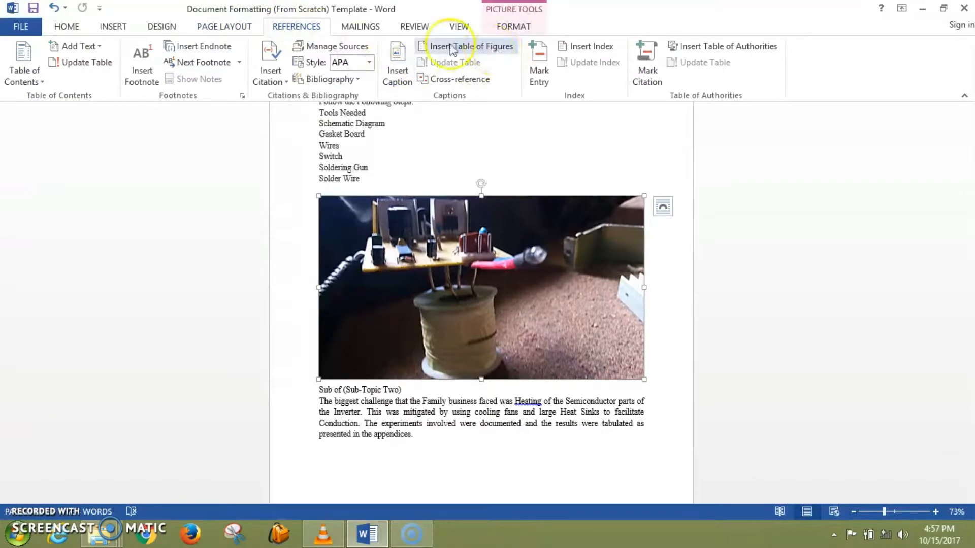
pyautogui.click(397, 77)
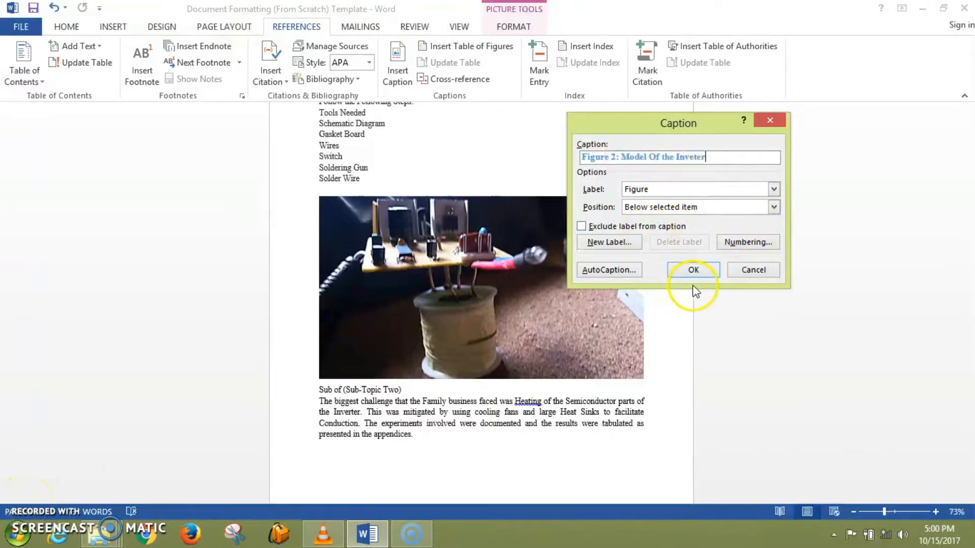
pyautogui.click(691, 271)
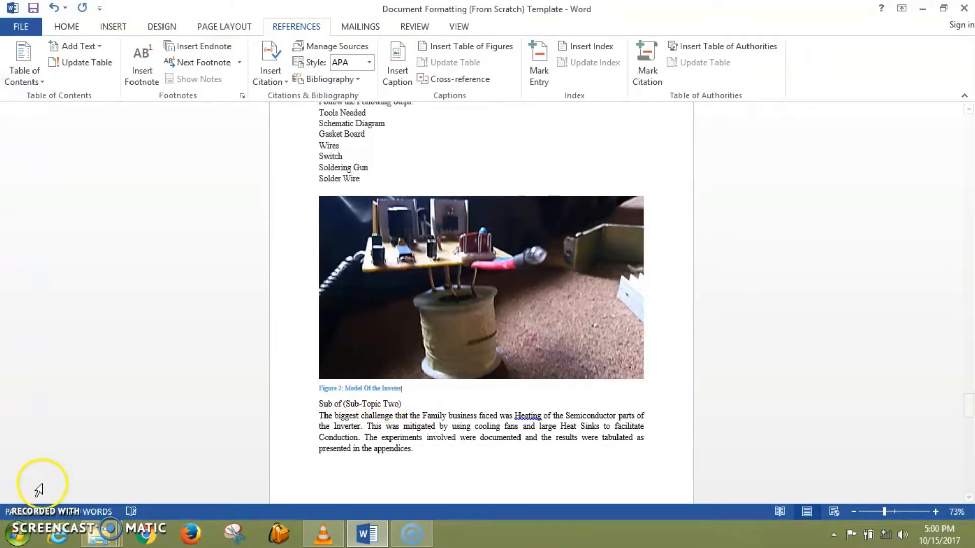
# - Insert an automatic table of figures for the Figure caption label under the List of figures & illustrations heading
pyautogui.scroll(2, 37, 497)
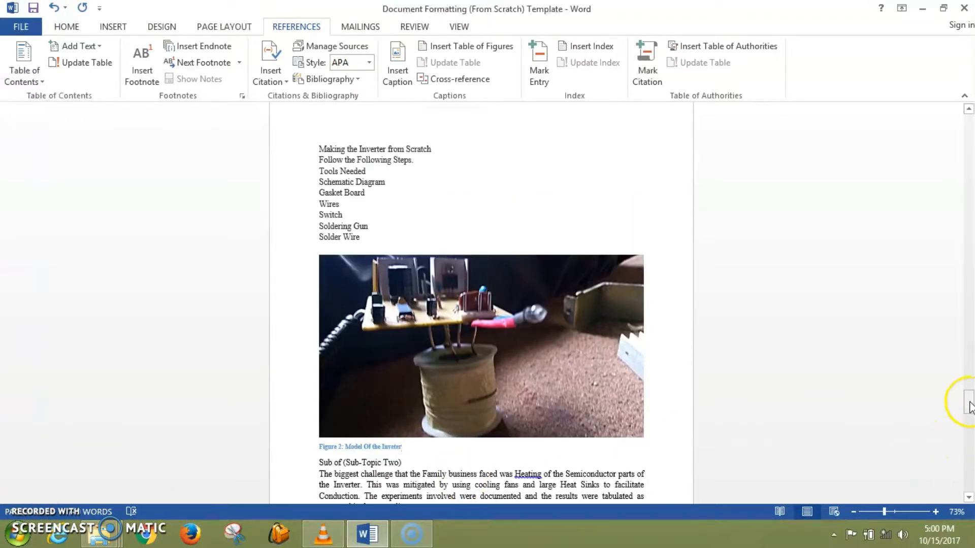
pyautogui.moveTo(969, 406); pyautogui.dragTo(967, 432)
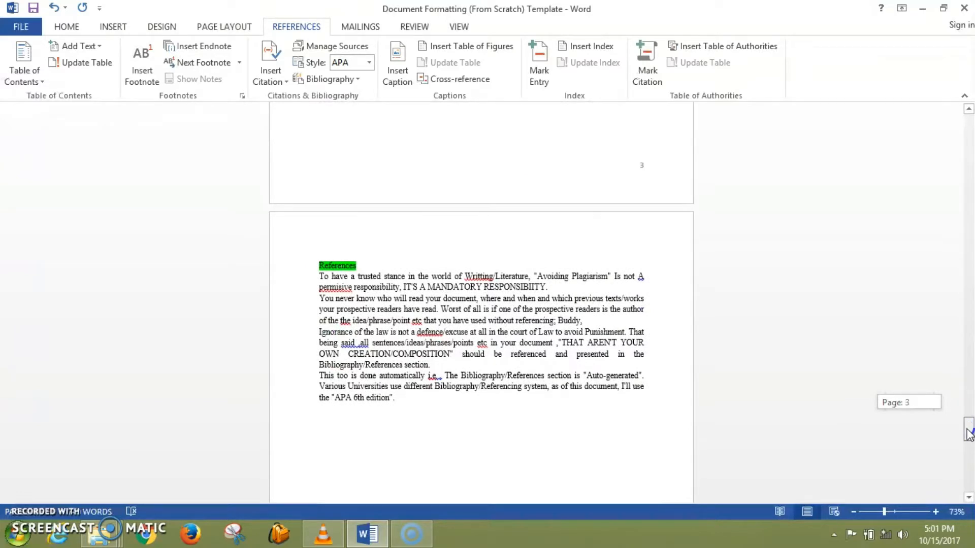
pyautogui.moveTo(968, 434); pyautogui.dragTo(910, 261)
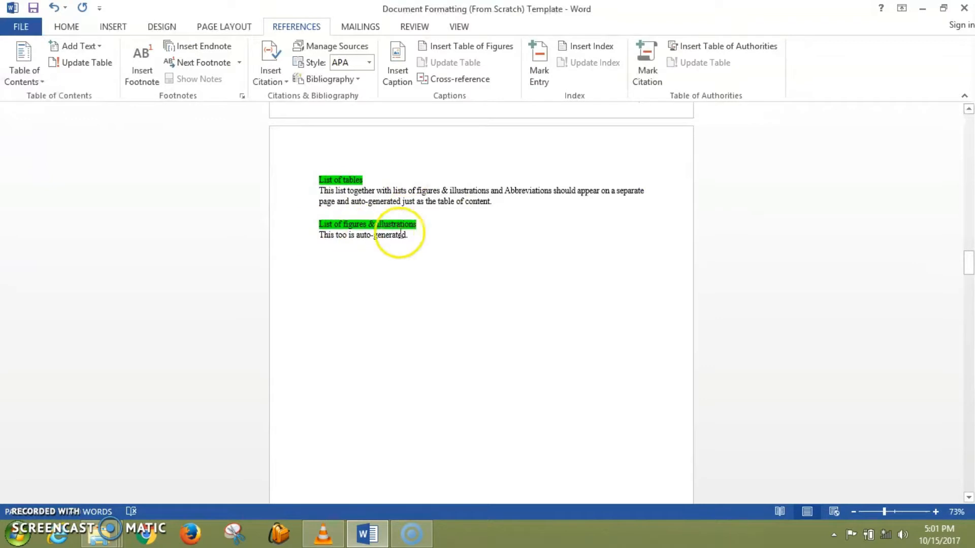
pyautogui.click(319, 249)
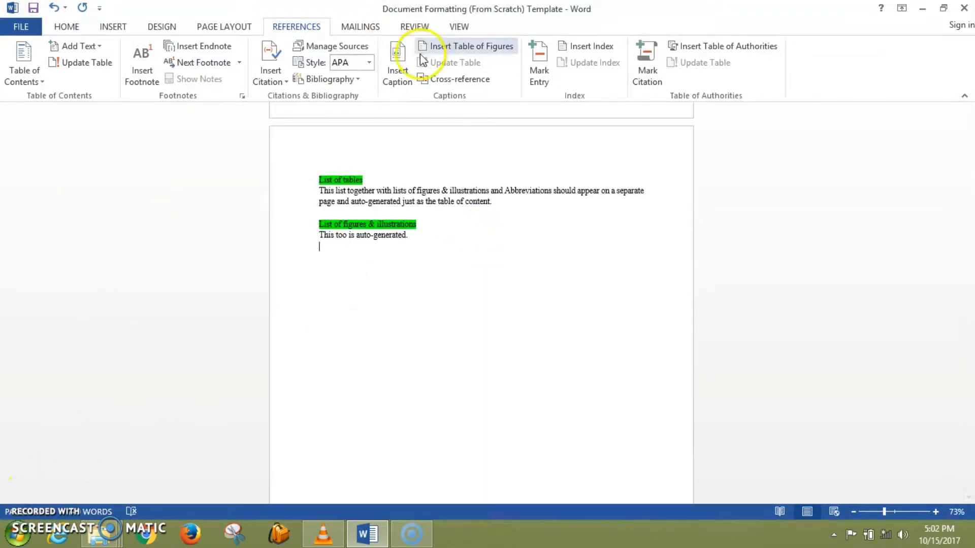
pyautogui.click(468, 50)
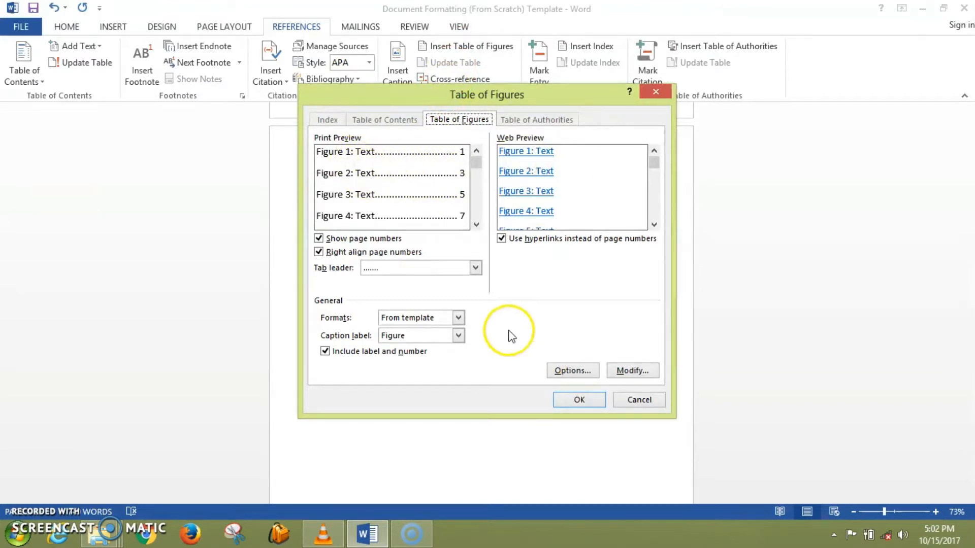
pyautogui.click(573, 401)
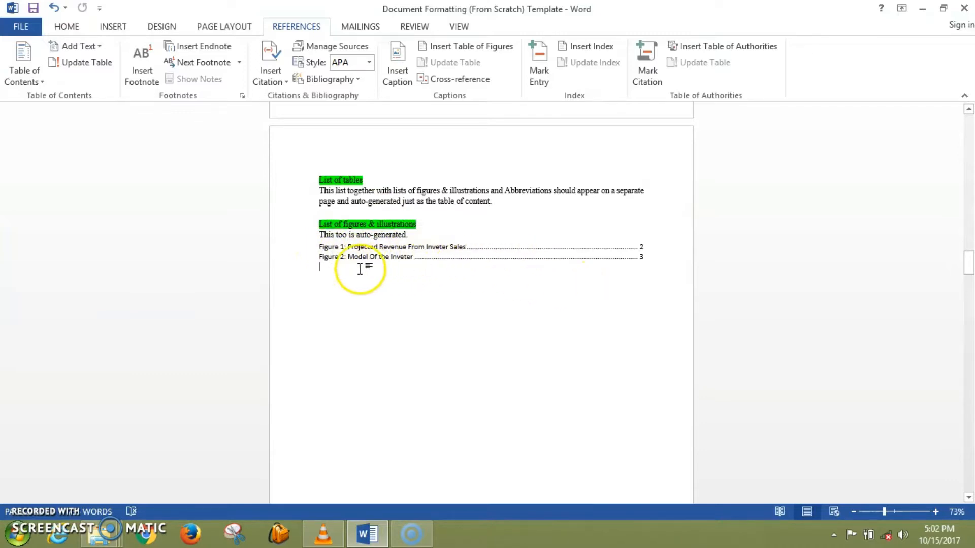
pyautogui.click(399, 255)
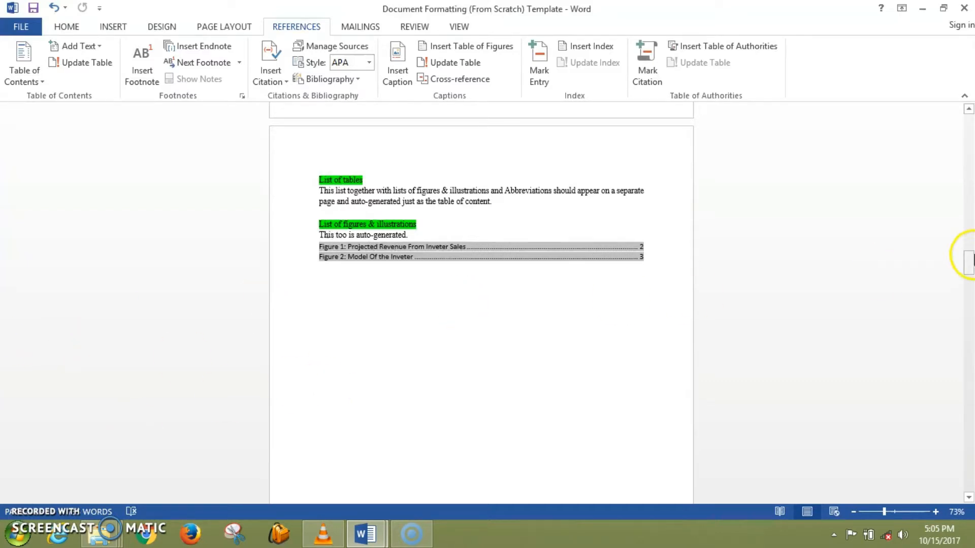
# - Caption the 1000W inverter table in the Appendices "Table 1: Temperature Variation for a 1000W Inverter", using the Table label and placing it below the item
pyautogui.moveTo(968, 261); pyautogui.dragTo(967, 473)
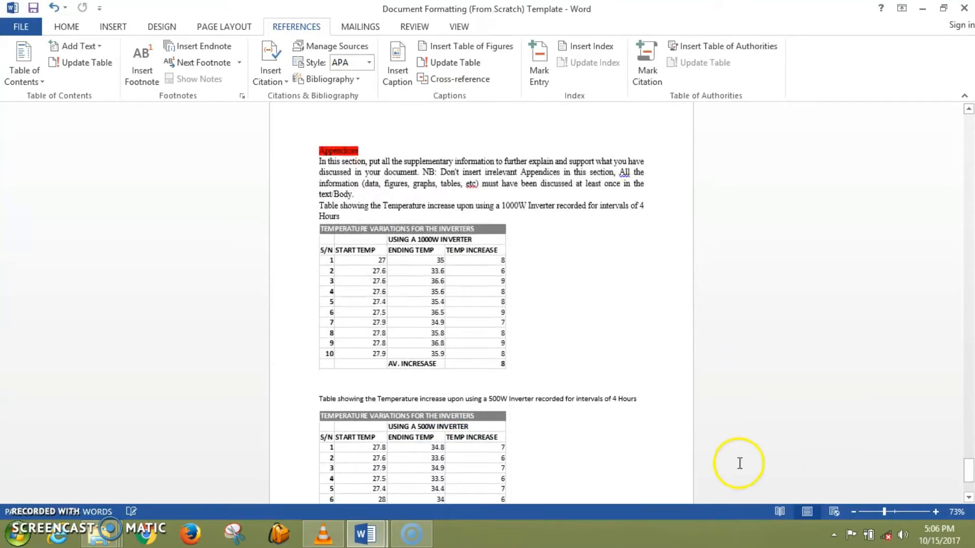
pyautogui.click(428, 331)
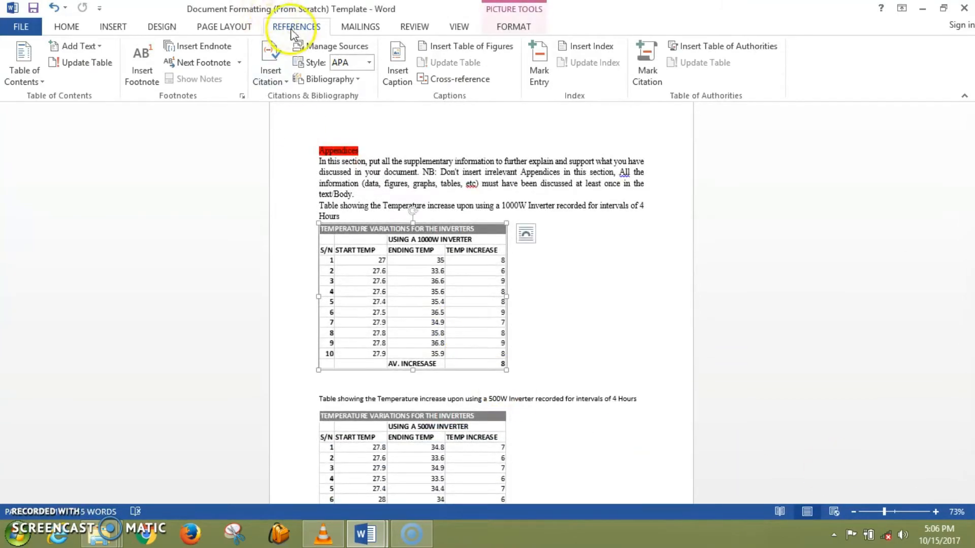
pyautogui.click(397, 71)
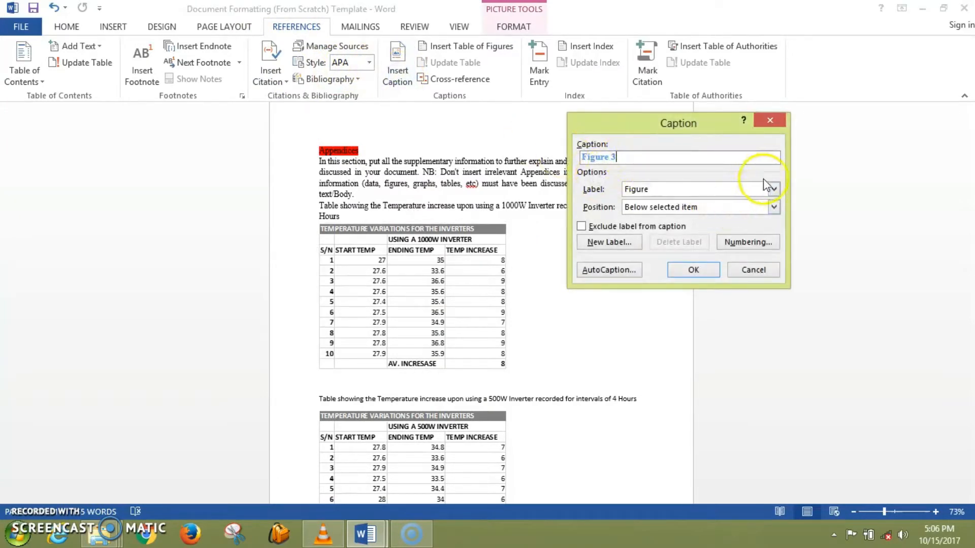
pyautogui.click(774, 189)
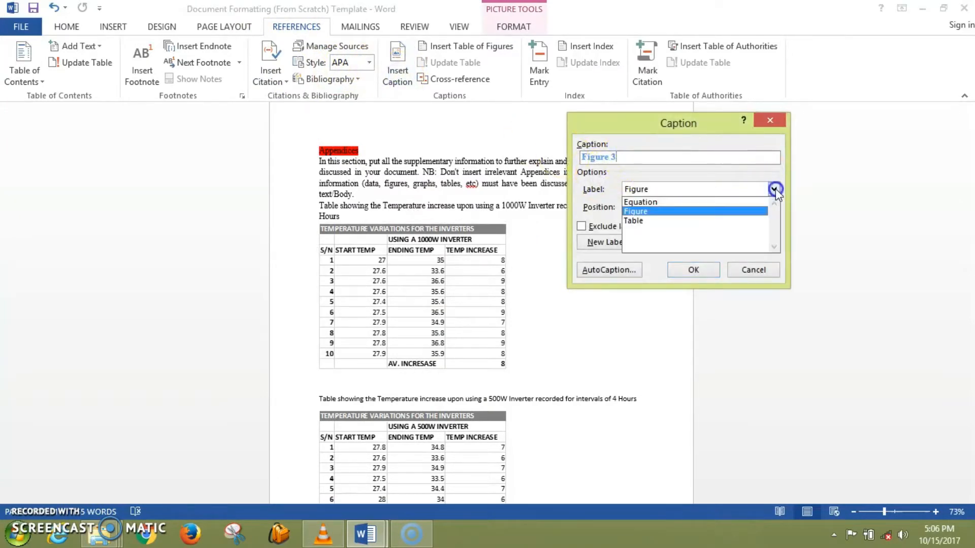
pyautogui.click(694, 220)
pyautogui.click(629, 159)
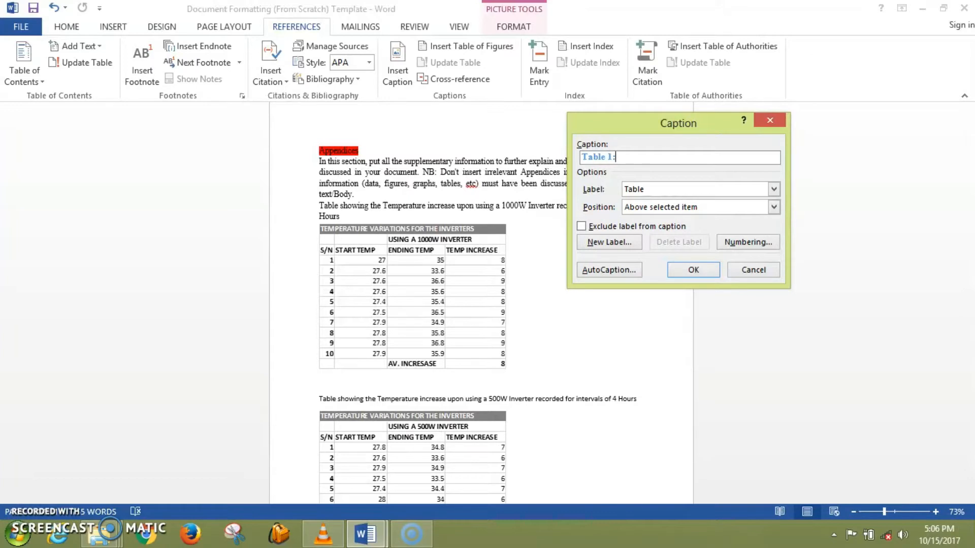
pyautogui.write('Temperature Variation for a 1000W Inverter')
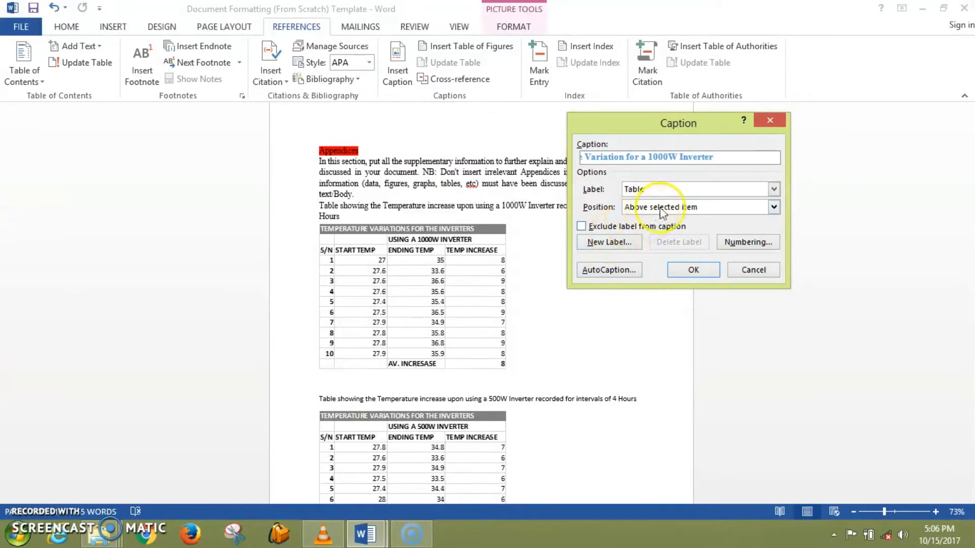
pyautogui.click(770, 209)
pyautogui.click(711, 225)
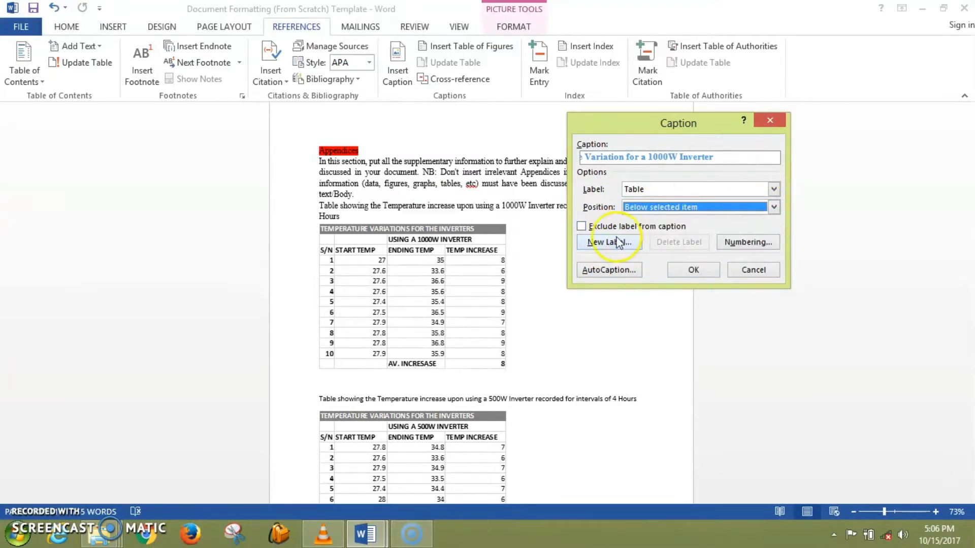
pyautogui.click(695, 269)
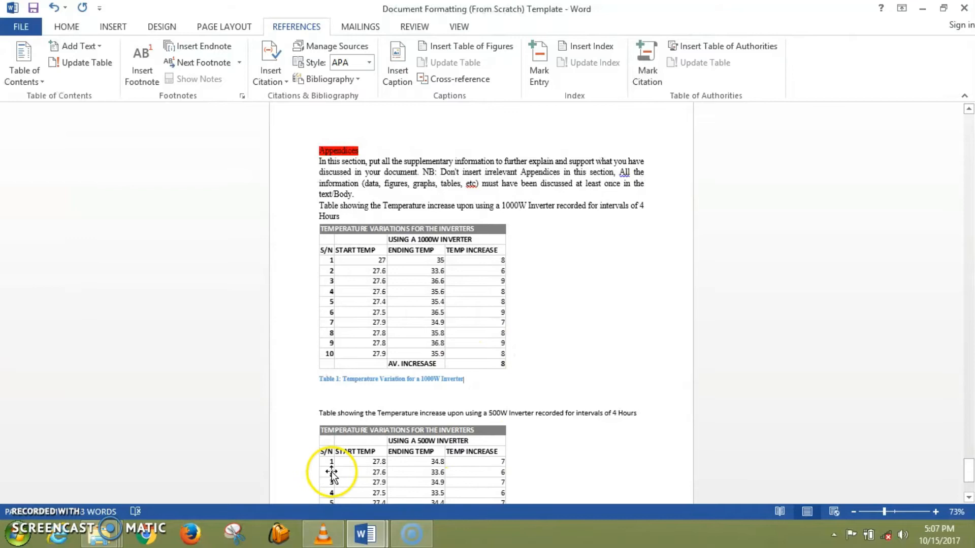
# - Add the caption "Table 2: Temperature Variation for a 500W Inverter" below the 500W inverter table in the Appendices
pyautogui.click(420, 456)
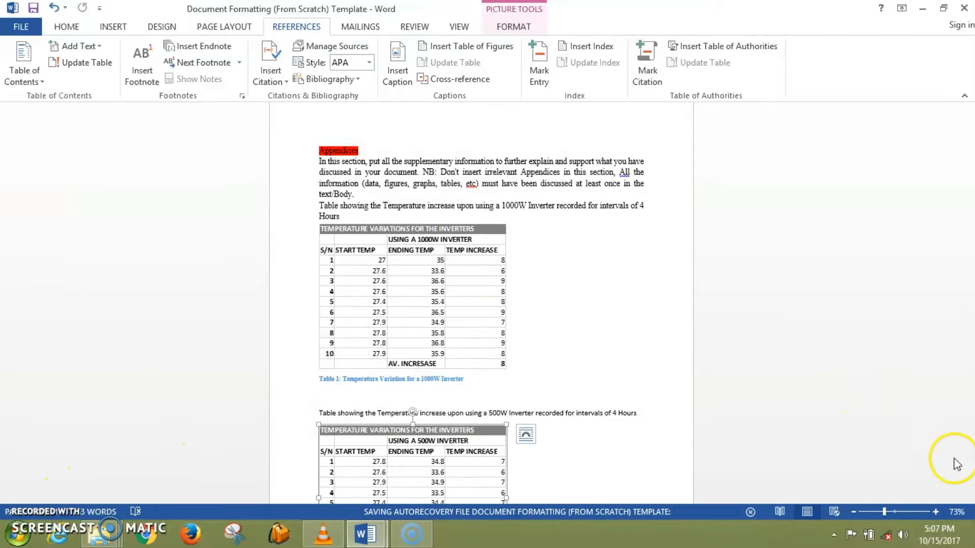
pyautogui.click(969, 488)
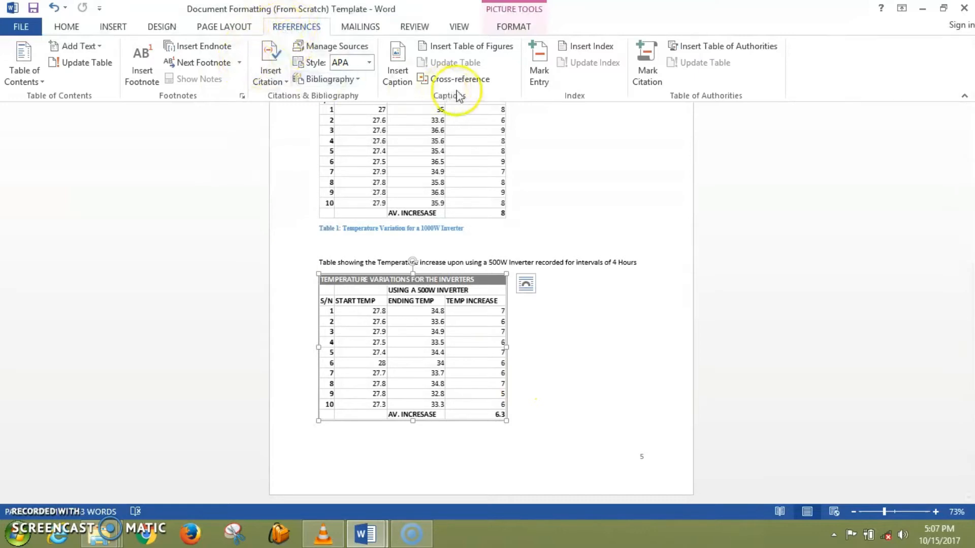
pyautogui.click(393, 74)
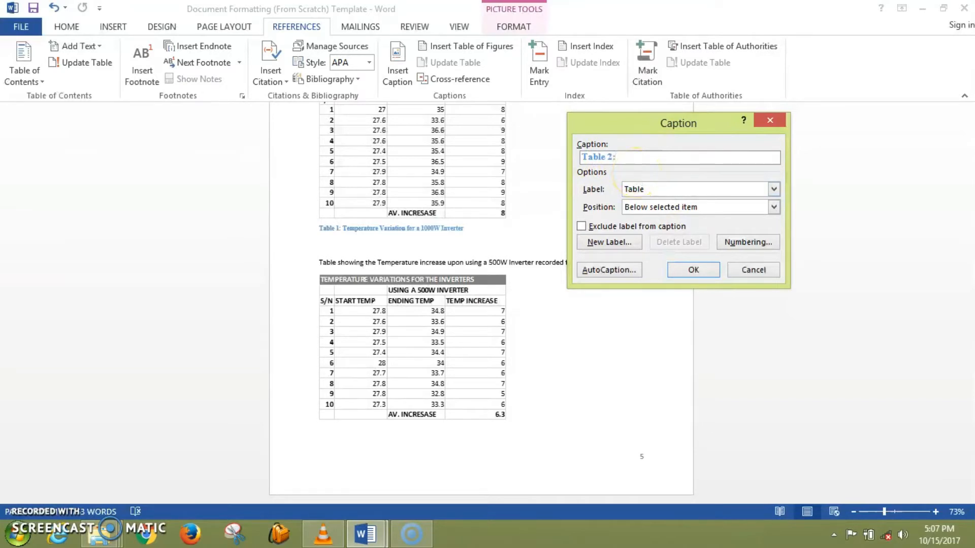
pyautogui.hotkey('ctrl', 'v')
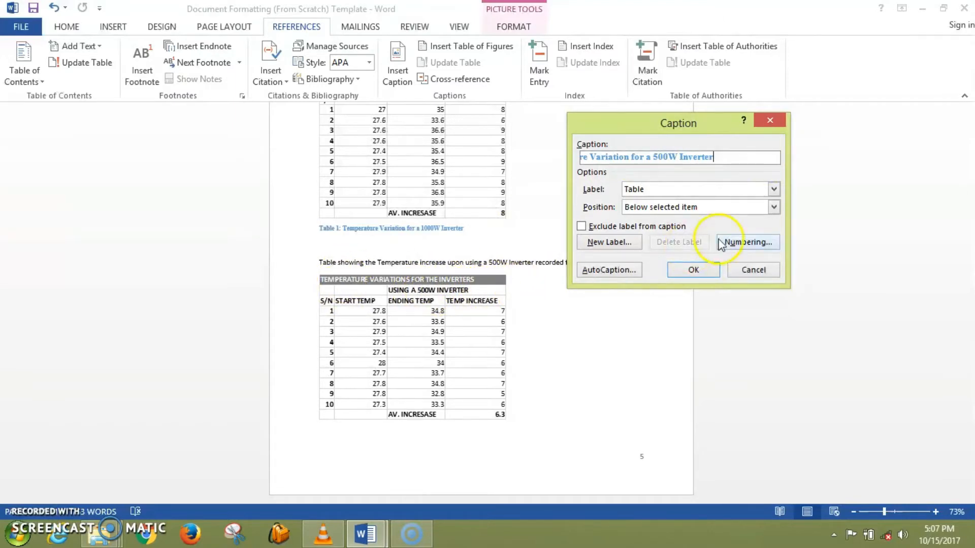
pyautogui.click(705, 274)
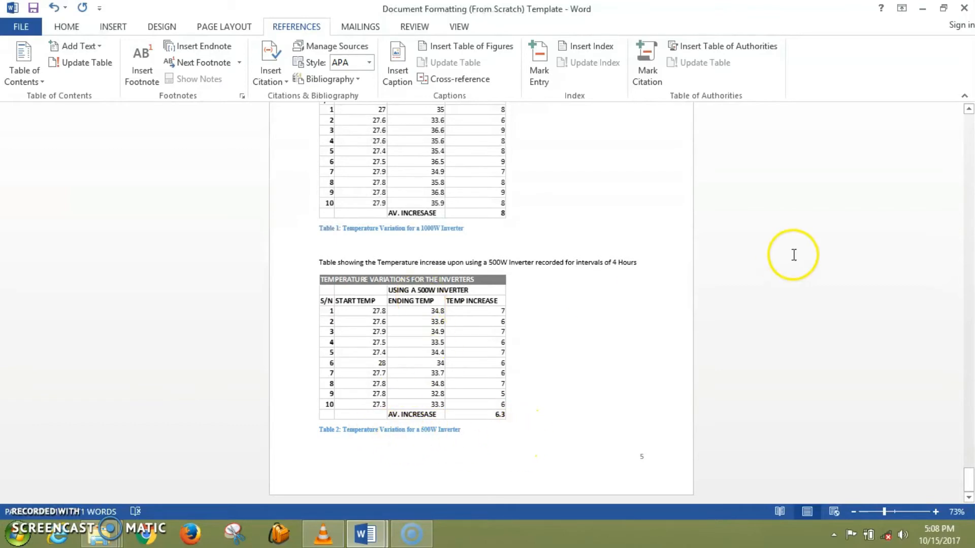
# - Insert an automatic list for the Table caption label under the List of tables heading, with an extra blank line before the next heading
pyautogui.moveTo(968, 479); pyautogui.dragTo(946, 264)
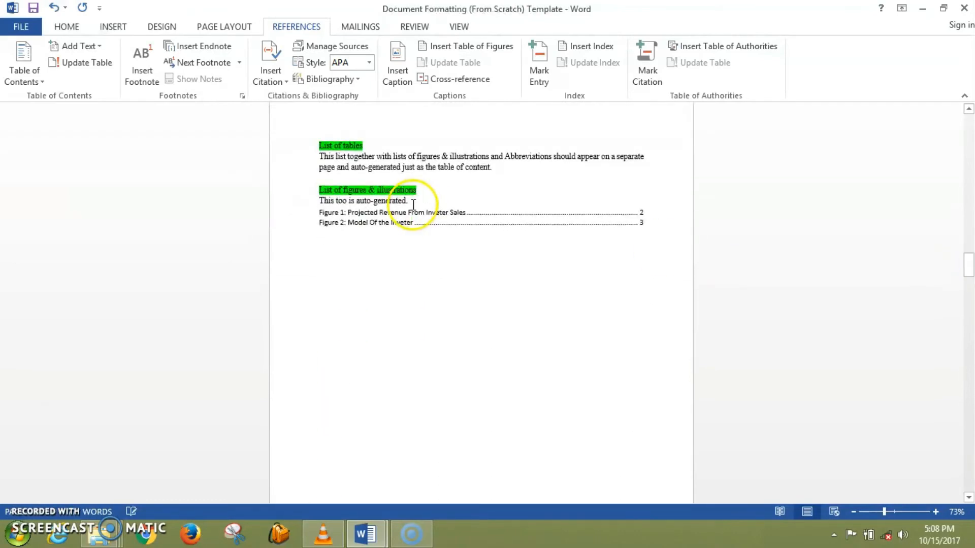
pyautogui.click(320, 178)
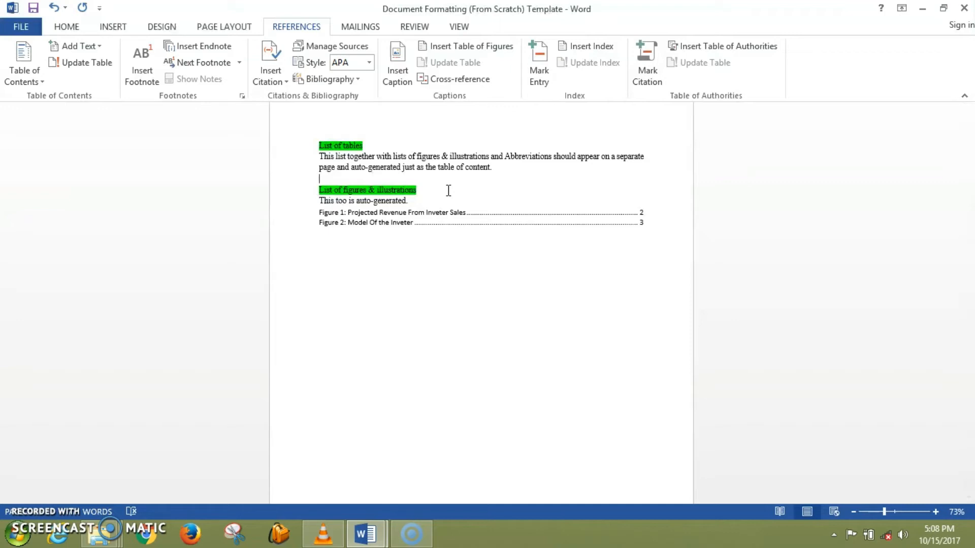
pyautogui.press('Return')
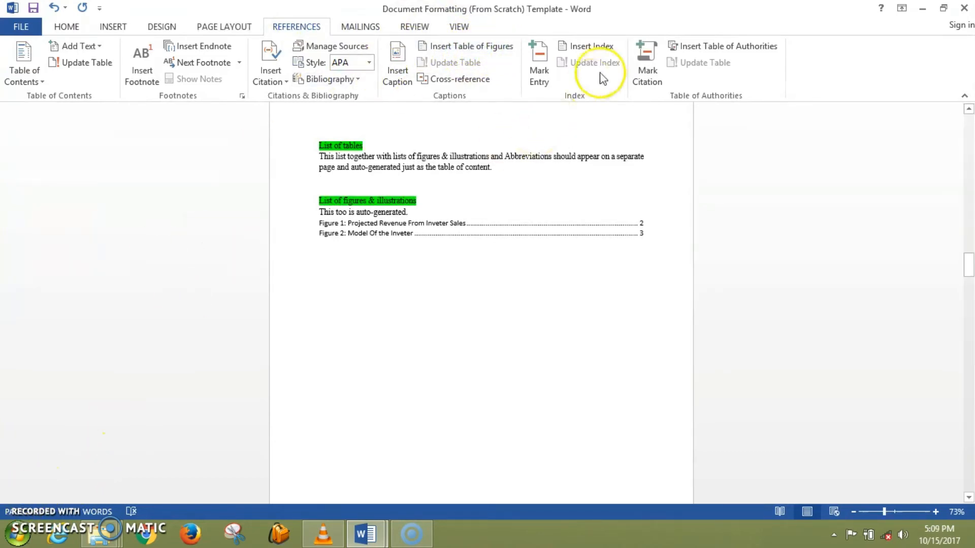
pyautogui.click(455, 50)
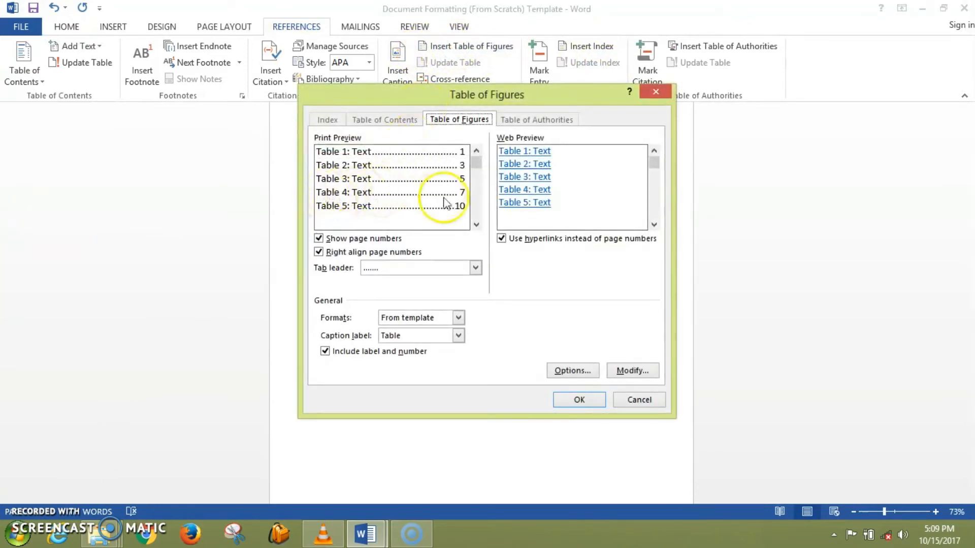
pyautogui.click(577, 400)
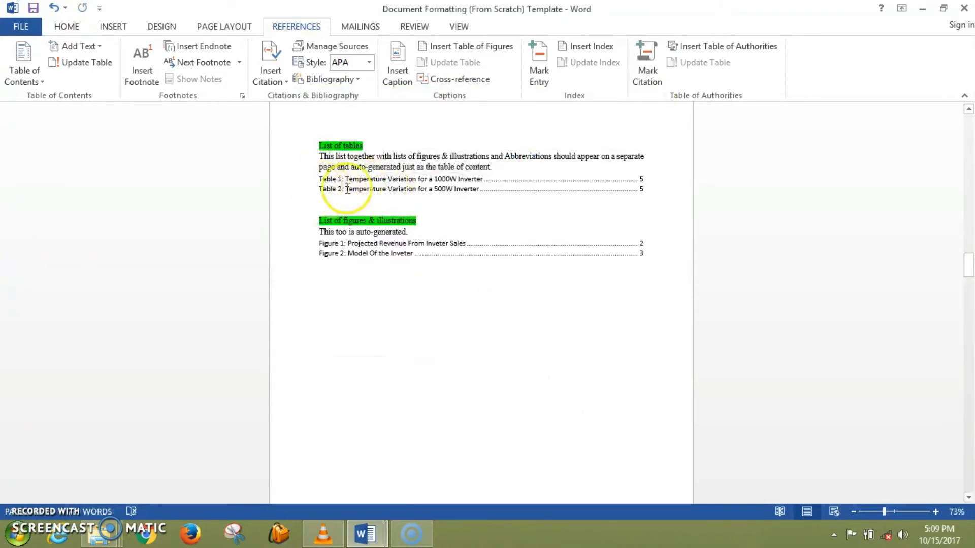
pyautogui.click(373, 189)
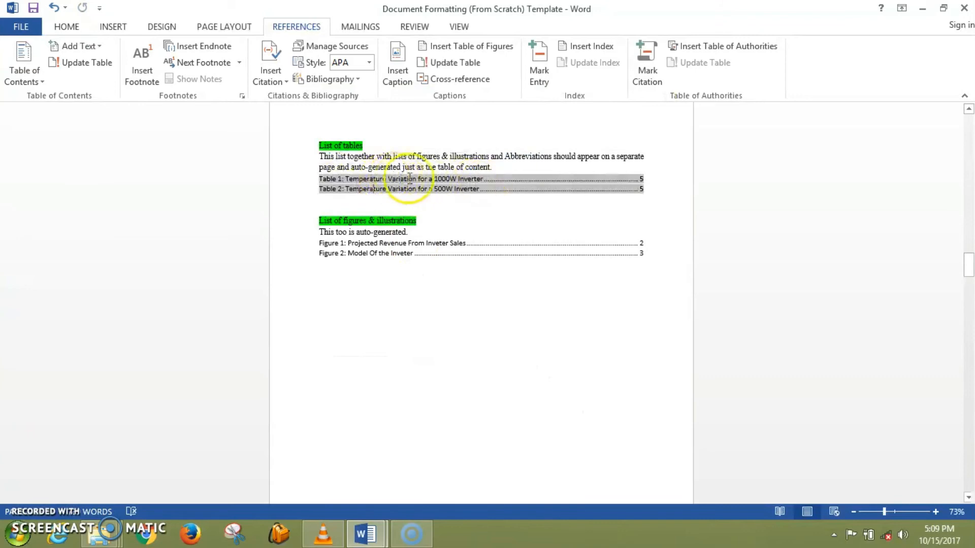